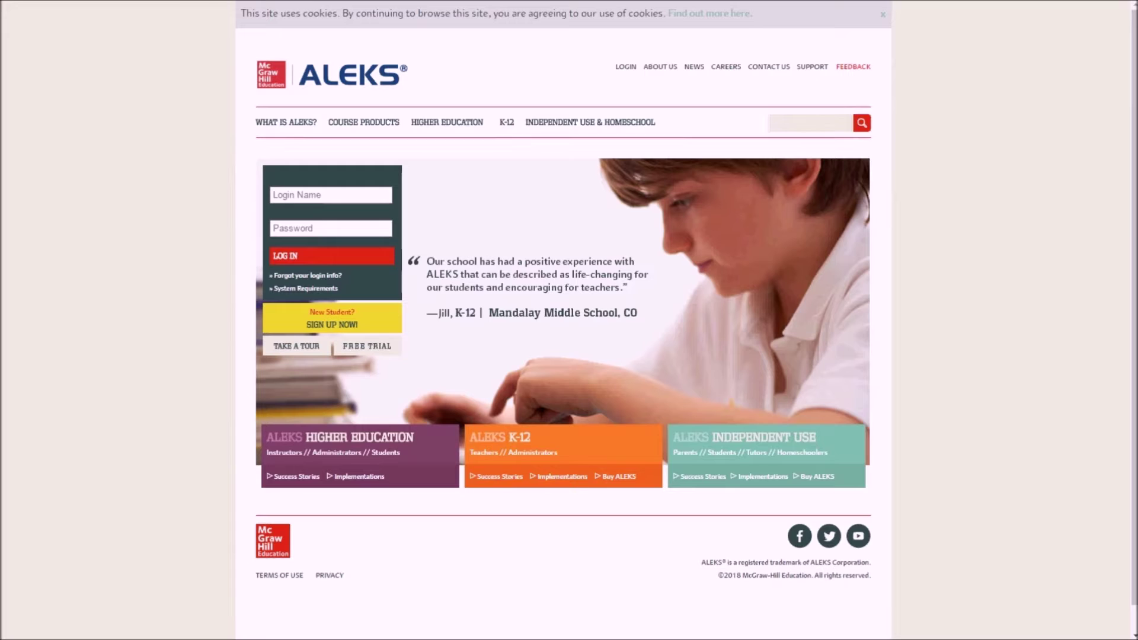
{"action": "left_click", "coordinate": [336, 332]}
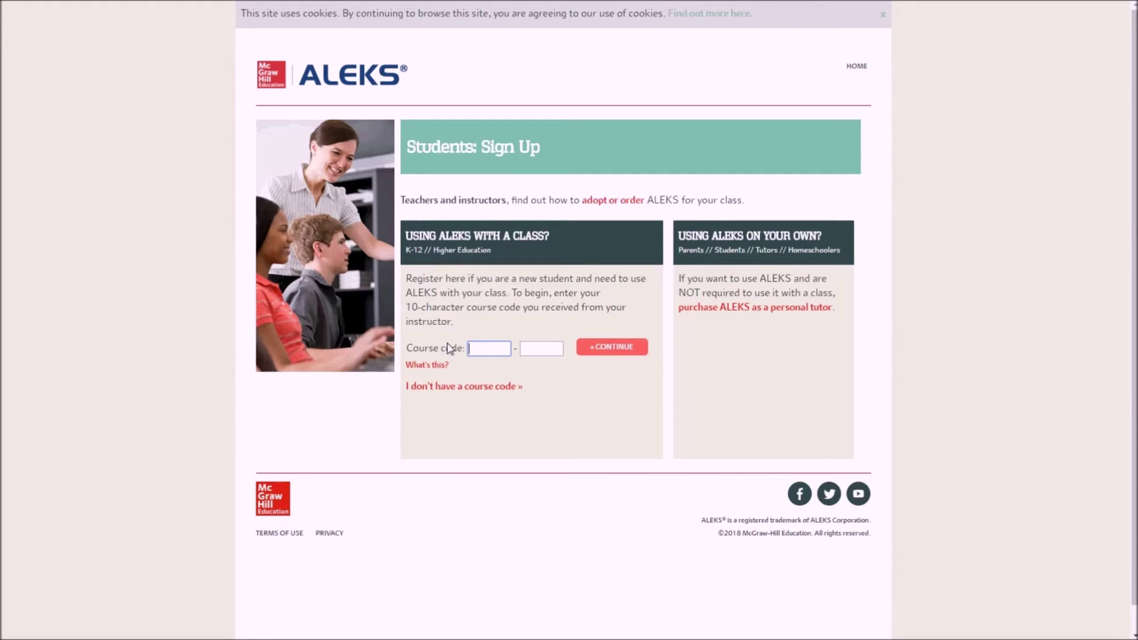
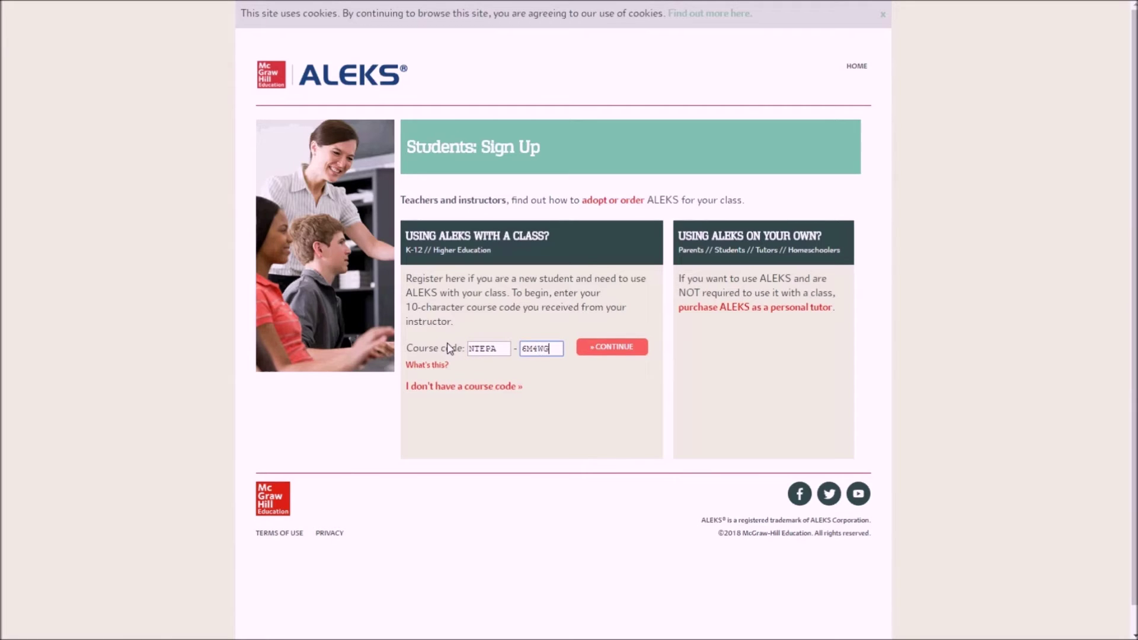
{"action": "left_click", "coordinate": [613, 348]}
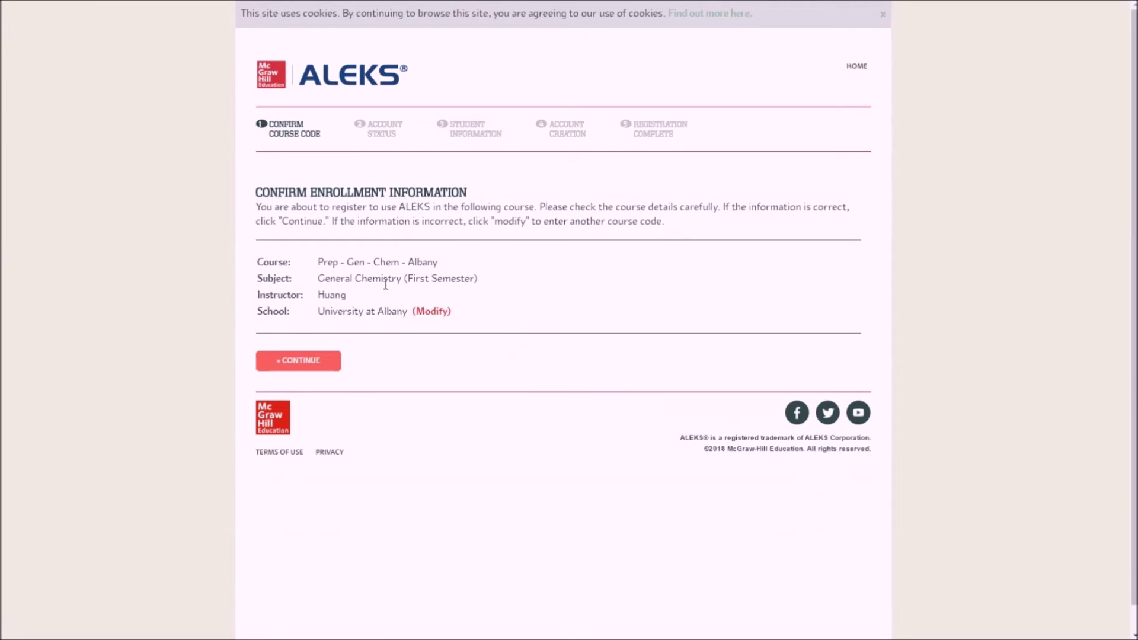
- Confirm the Prep - Gen - Chem - Albany course and declare never having used ALEKS before
{"action": "left_click", "coordinate": [302, 360]}
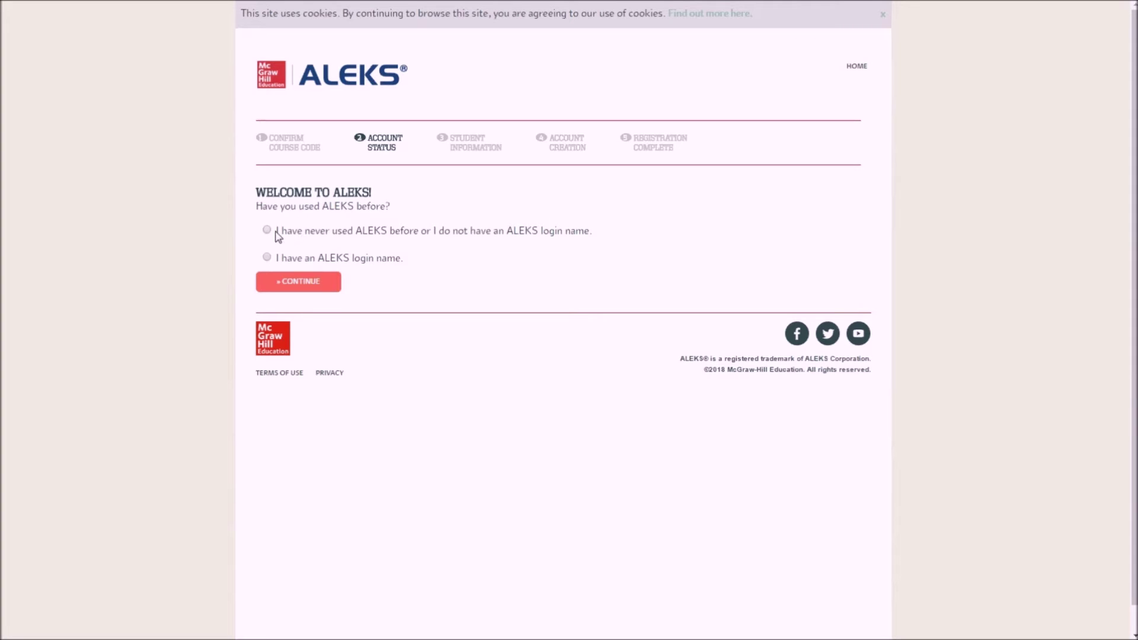
{"action": "left_click", "coordinate": [267, 231]}
{"action": "left_click", "coordinate": [316, 282]}
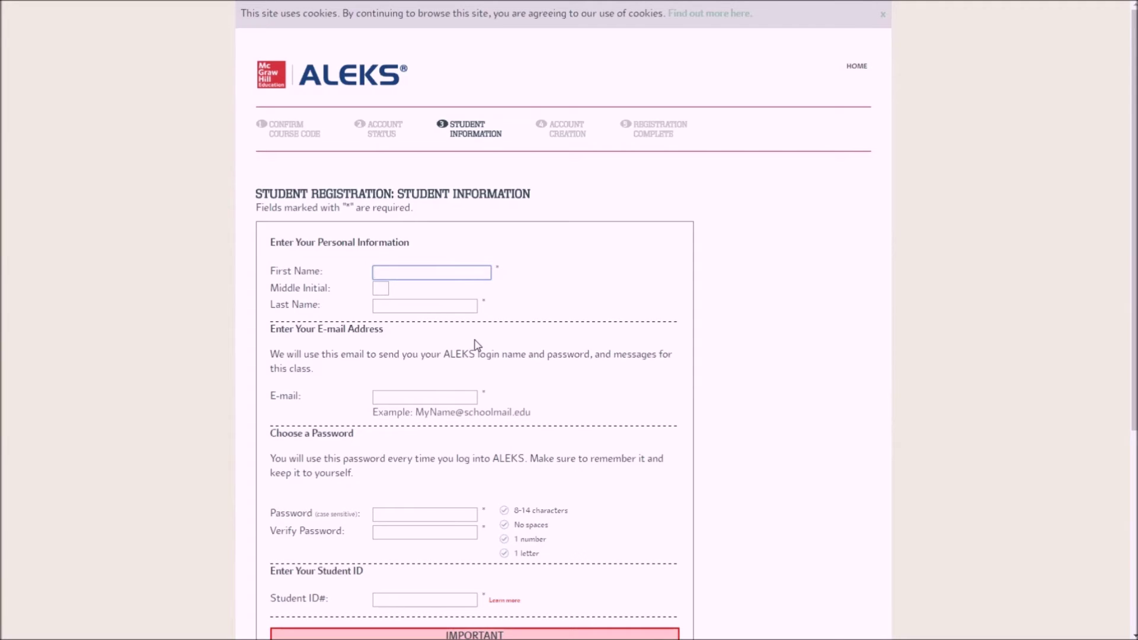
{"action": "type", "text": "Example"}
- Enter the student's first name, last name and school e-mail address, correcting a mistyped letter
{"action": "key", "text": "Tab"}
{"action": "key", "text": "Tab"}
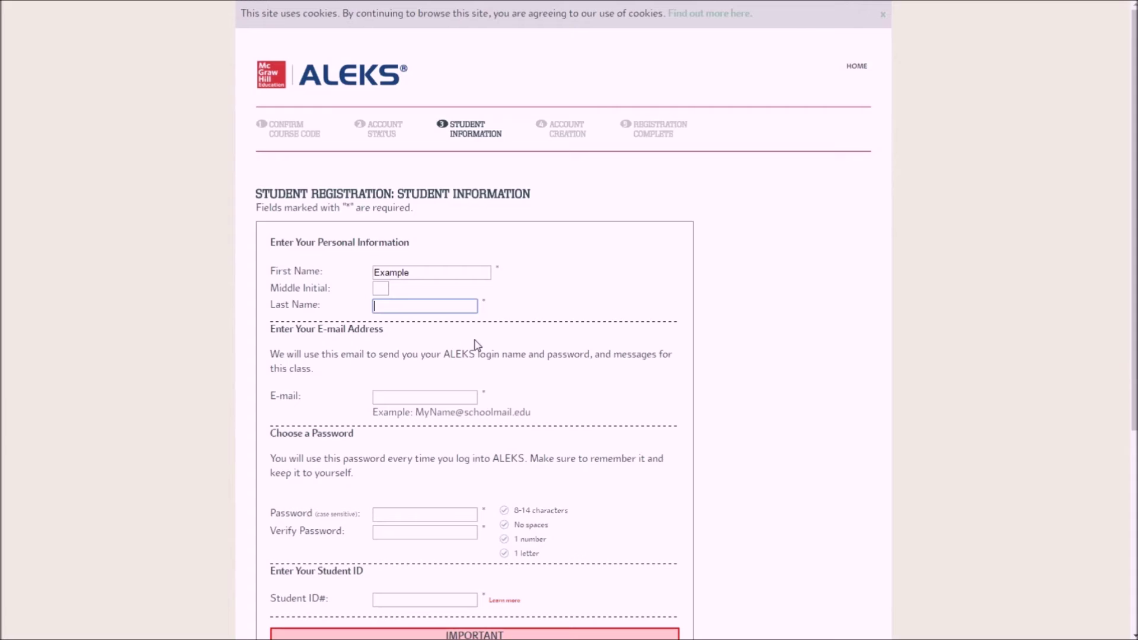
{"action": "type", "text": "STuden"}
{"action": "type", "text": "t"}
{"action": "left_click", "coordinate": [398, 397]}
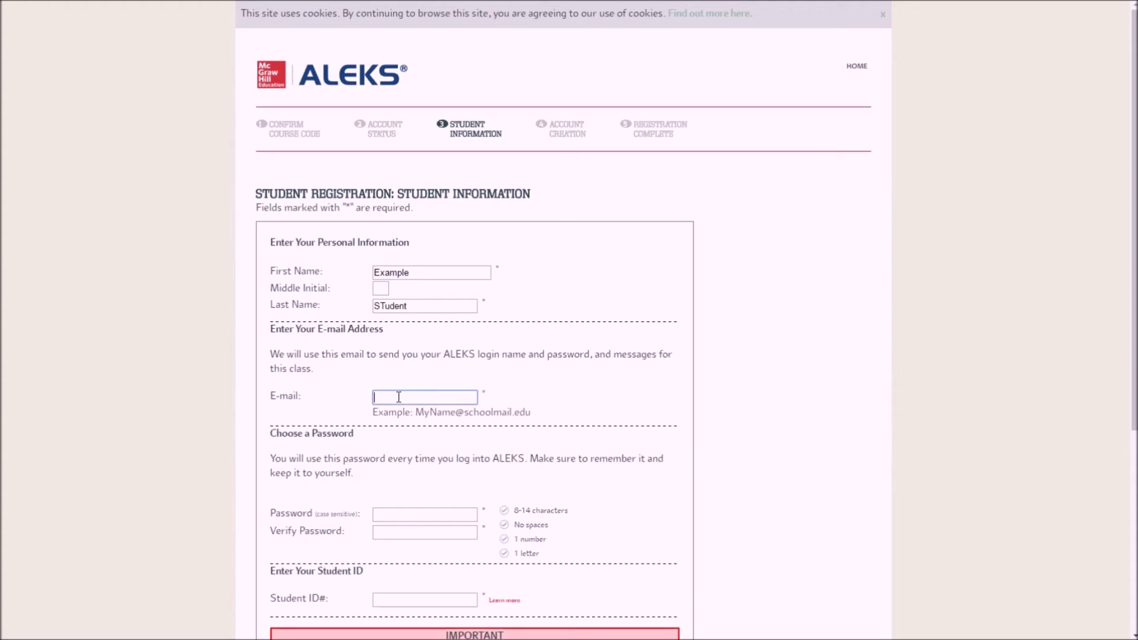
{"action": "scroll", "coordinate": [398, 397], "scroll_direction": "down", "scroll_amount": 2}
{"action": "scroll", "coordinate": [418, 374], "scroll_direction": "down", "scroll_amount": 1}
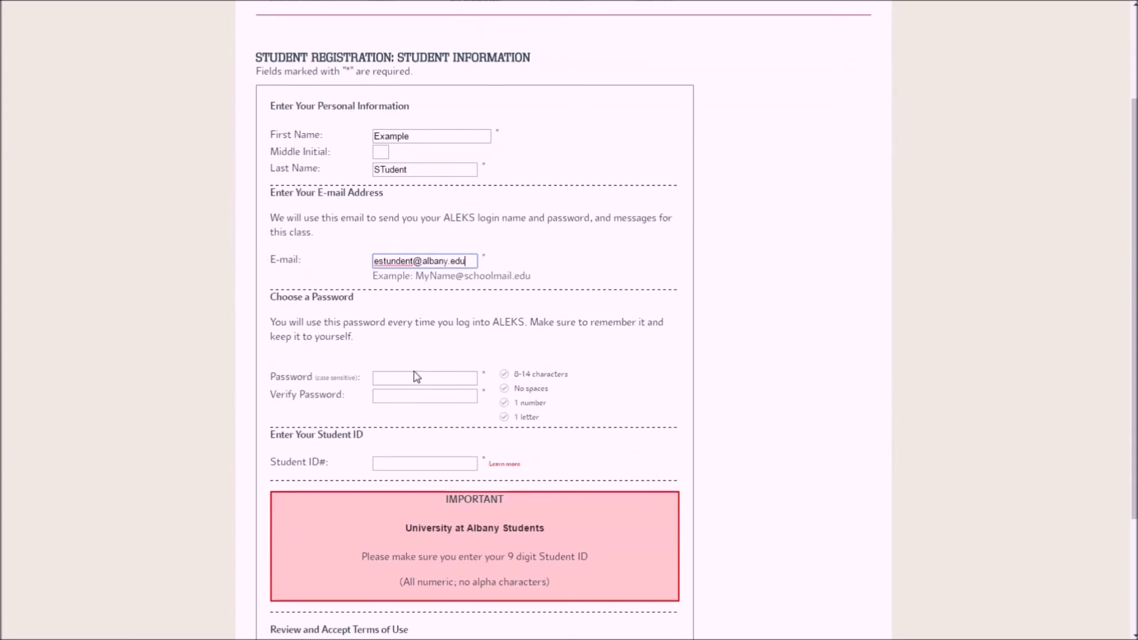
- Enter the account password and retype it so both password entries match
{"action": "left_click", "coordinate": [423, 379]}
{"action": "type", "text": "•••••••••"}
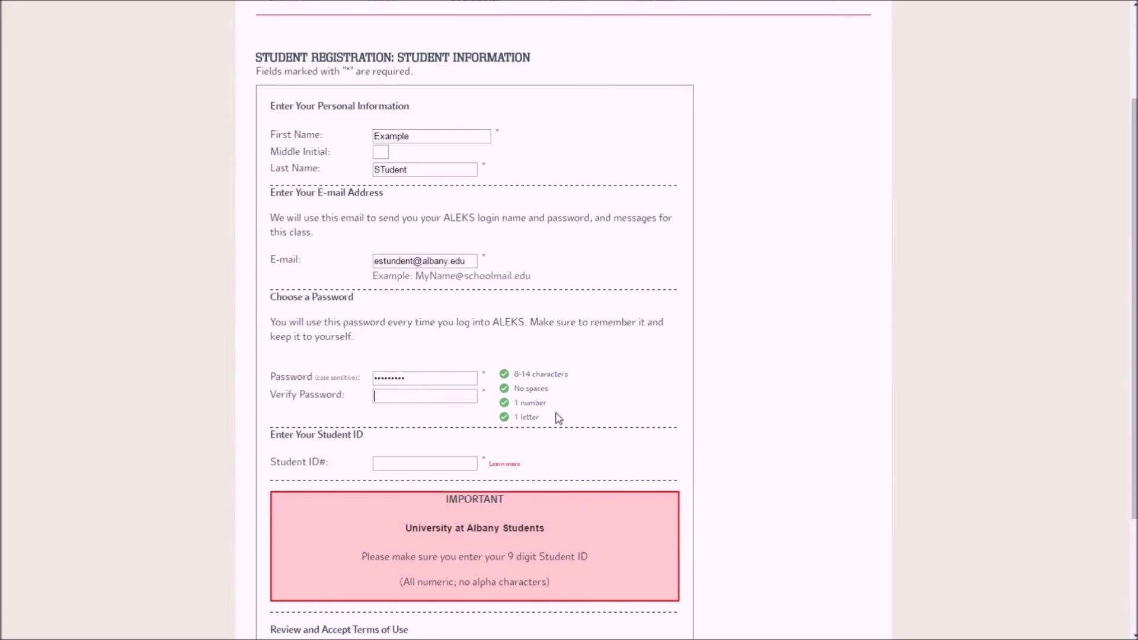
{"action": "type", "text": "••"}
{"action": "type", "text": "•••••••"}
{"action": "scroll", "coordinate": [570, 351], "scroll_direction": "down", "scroll_amount": 1}
{"action": "left_click", "coordinate": [420, 394]}
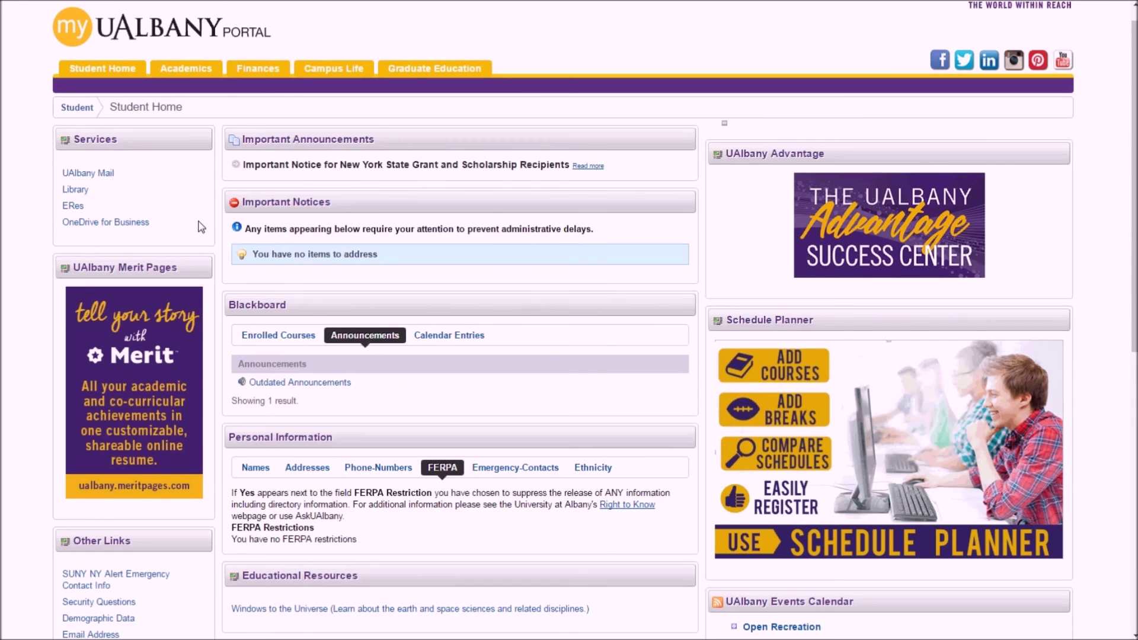
{"action": "scroll", "coordinate": [201, 227], "scroll_direction": "down", "scroll_amount": 3}
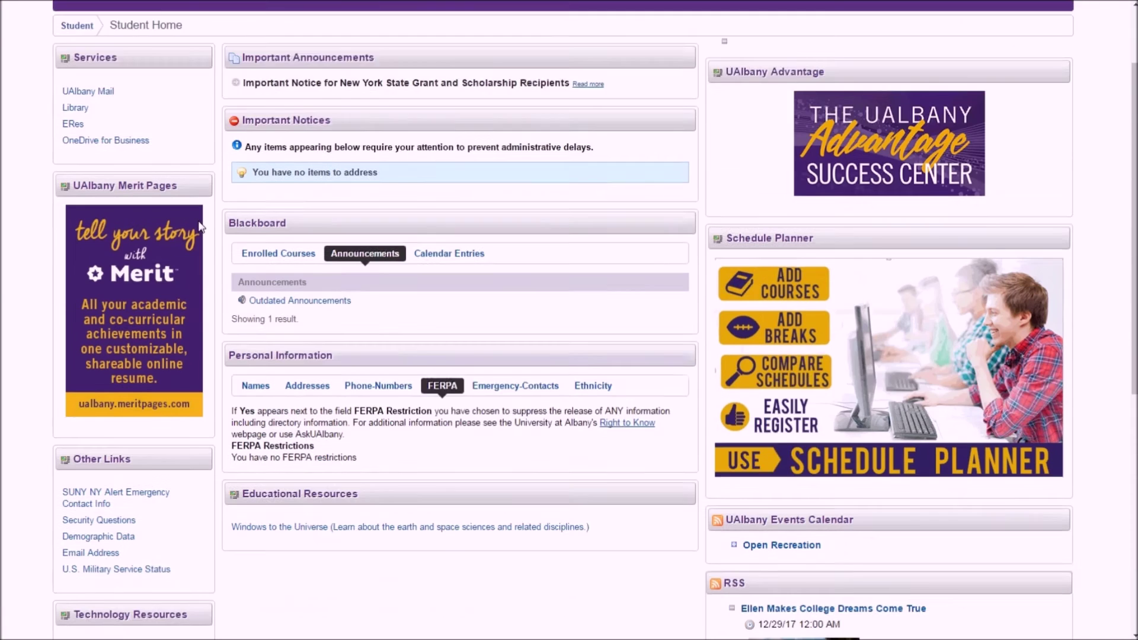
{"action": "scroll", "coordinate": [201, 227], "scroll_direction": "down", "scroll_amount": 3}
{"action": "scroll", "coordinate": [202, 227], "scroll_direction": "down", "scroll_amount": 2}
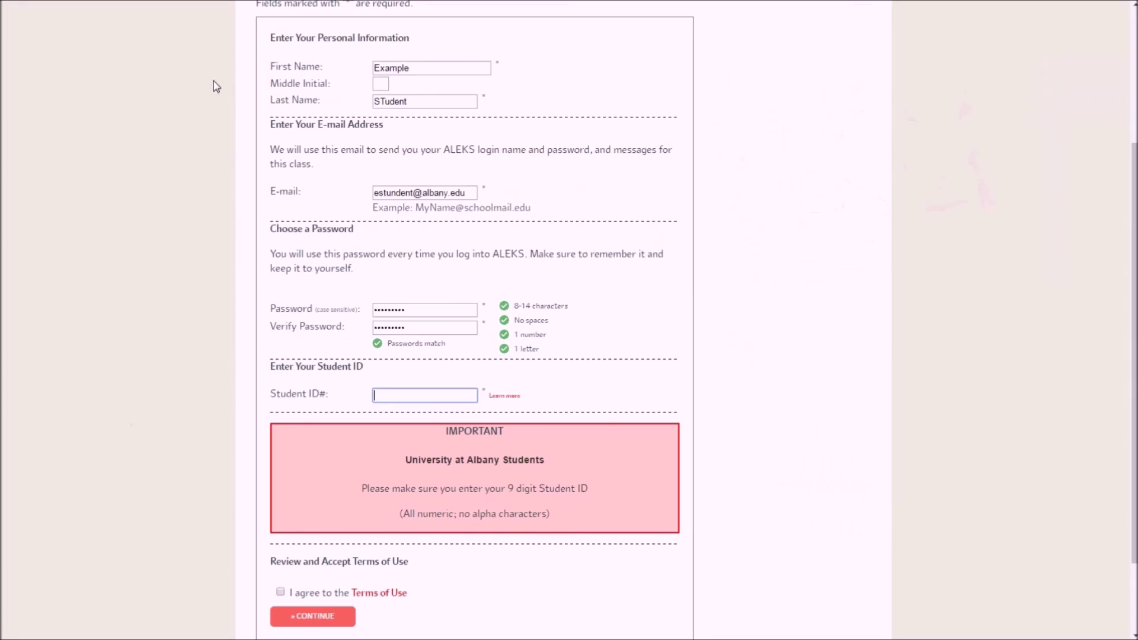
{"action": "type", "text": "006486"}
{"action": "type", "text": "21"}
{"action": "type", "text": "4"}
{"action": "scroll", "coordinate": [445, 428], "scroll_direction": "down", "scroll_amount": 1}
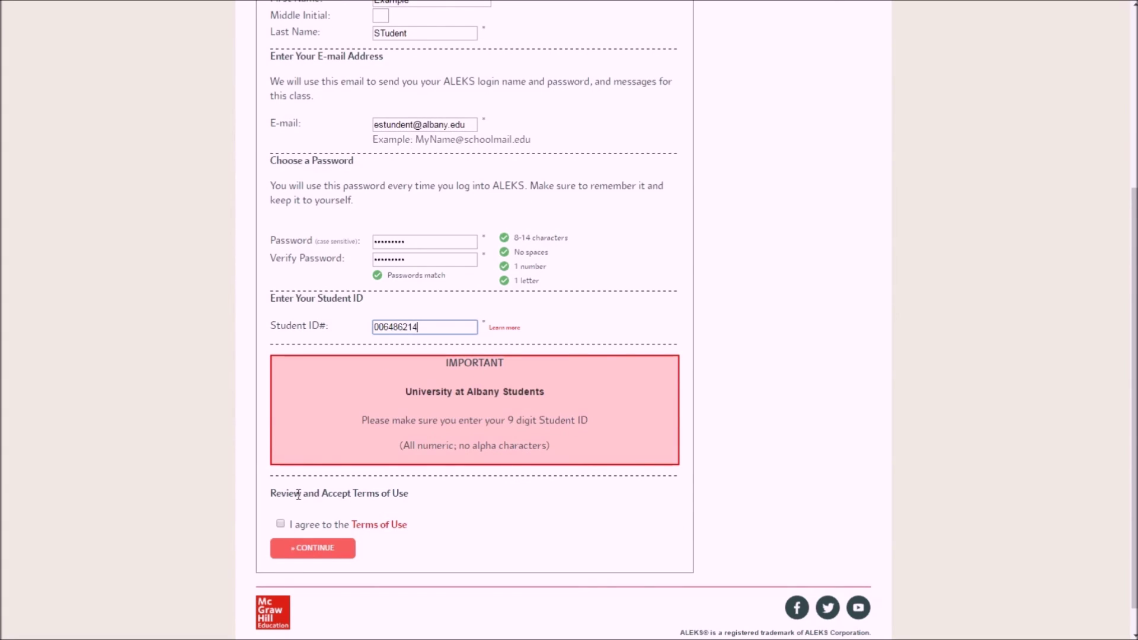
- Agree to the Terms of Use and submit the completed registration with the student ID
{"action": "left_click", "coordinate": [279, 525]}
{"action": "left_click", "coordinate": [306, 551]}
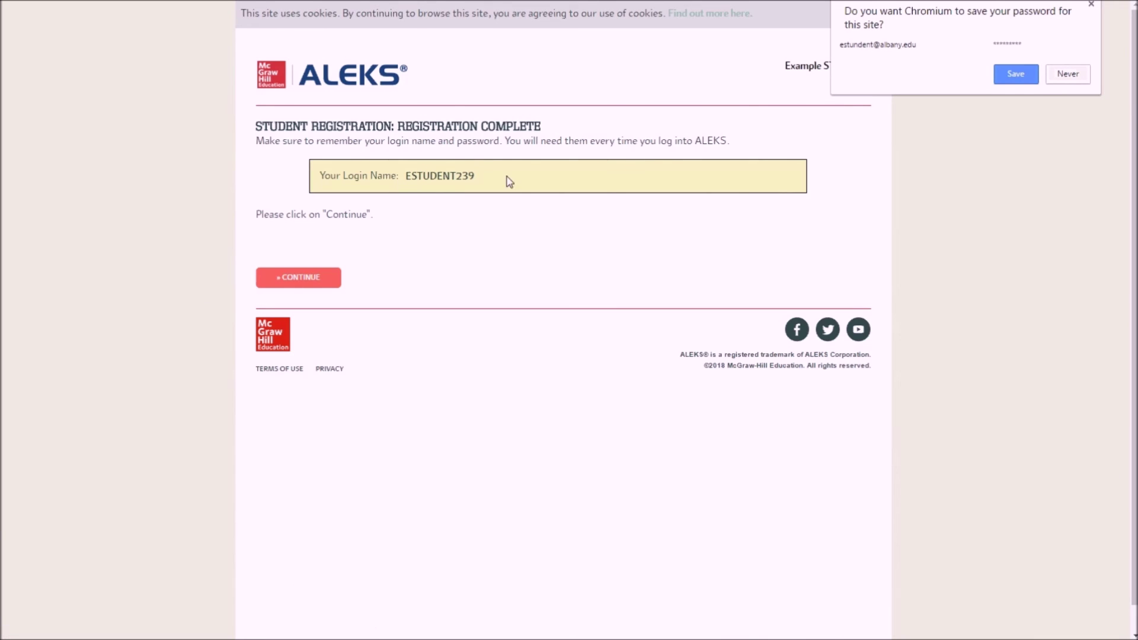
- Decline Chromium's offer to save the password, leaving the assigned login name visible
{"action": "left_click", "coordinate": [1076, 75]}
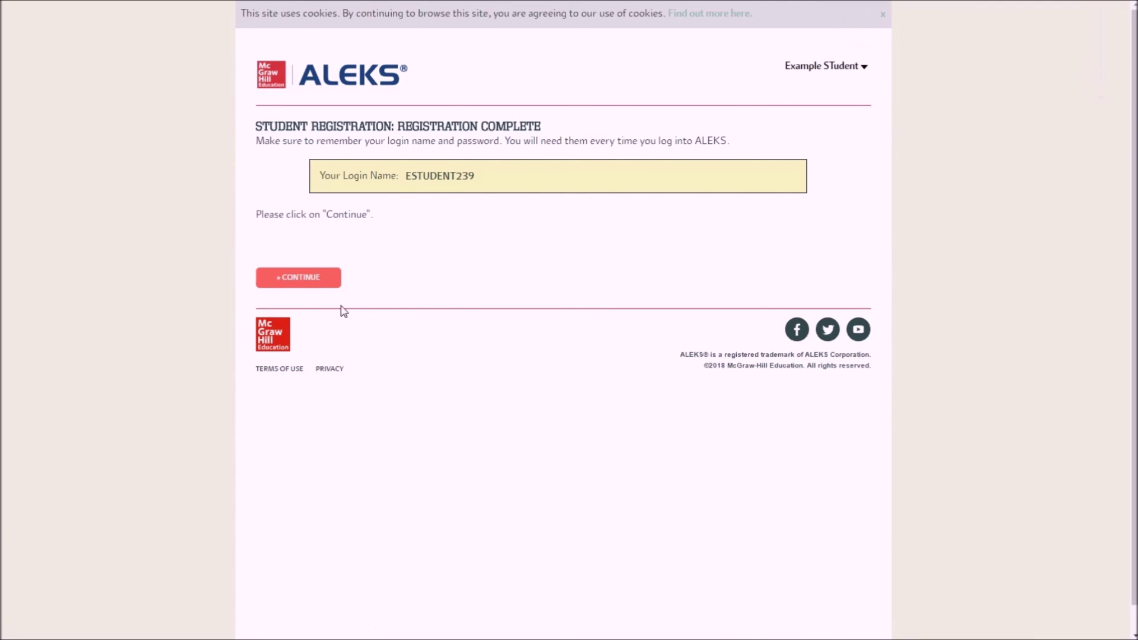